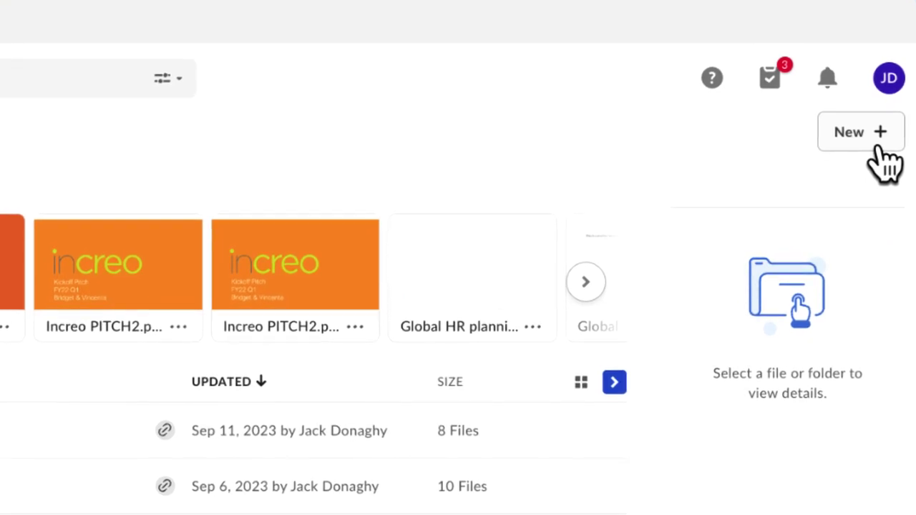
# Step: Open Box's New + menu of upload, folder, note and document options from All Files
pyautogui.click(870, 142)
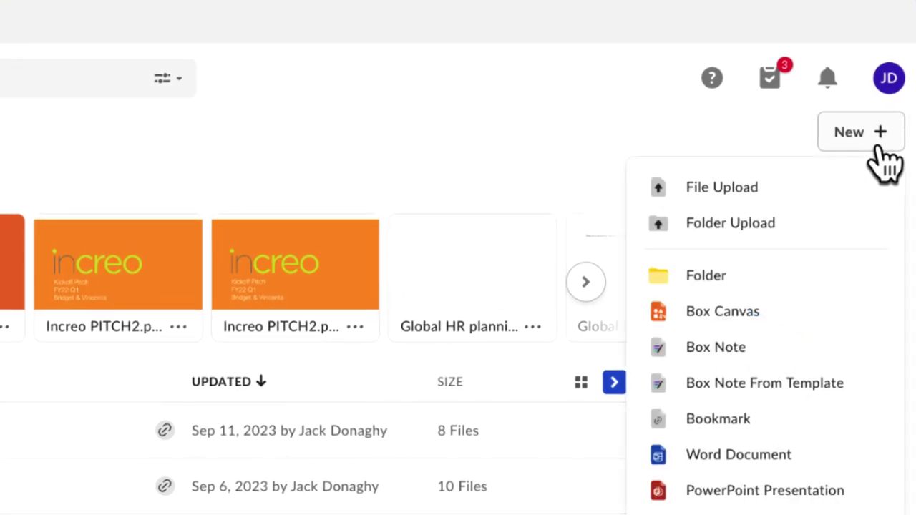
# Step: Start a new folder named '2023 - Project Increo Workspace'
pyautogui.click(845, 282)
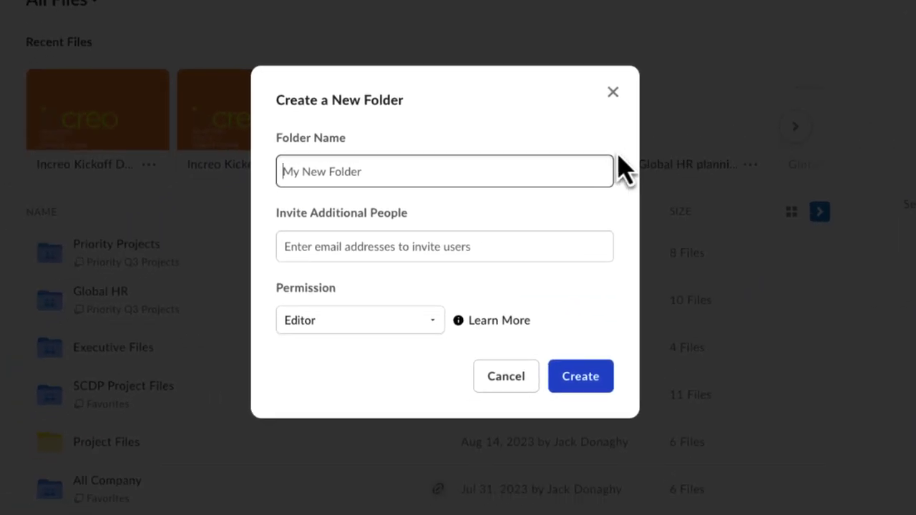
pyautogui.click(573, 171)
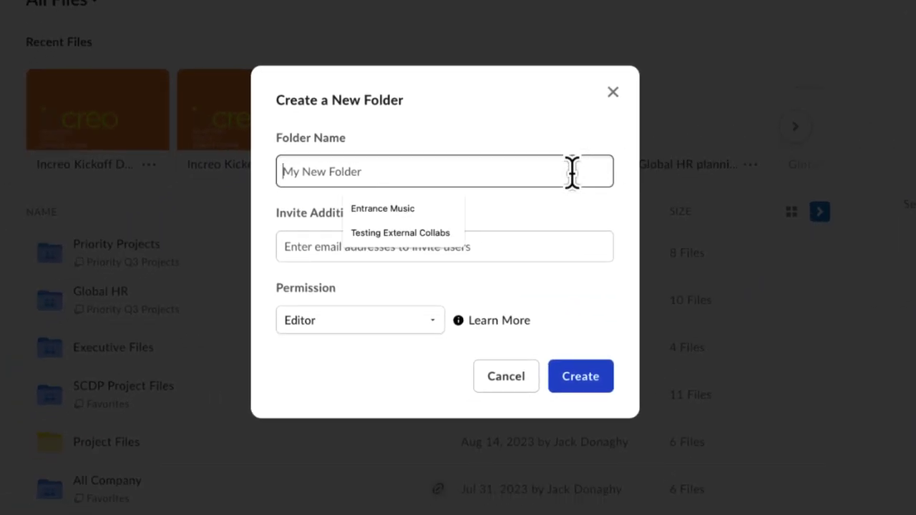
pyautogui.write('2023 - Project Increo Workspa')
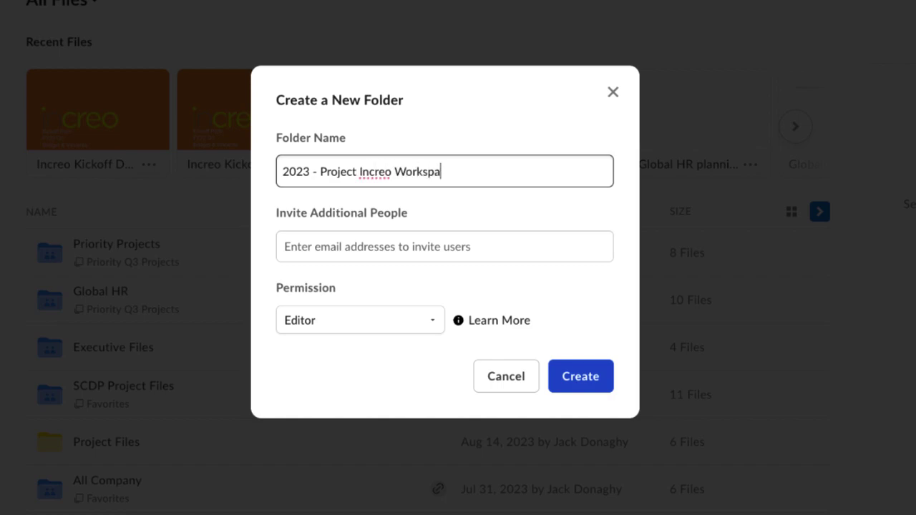
pyautogui.write('ce')
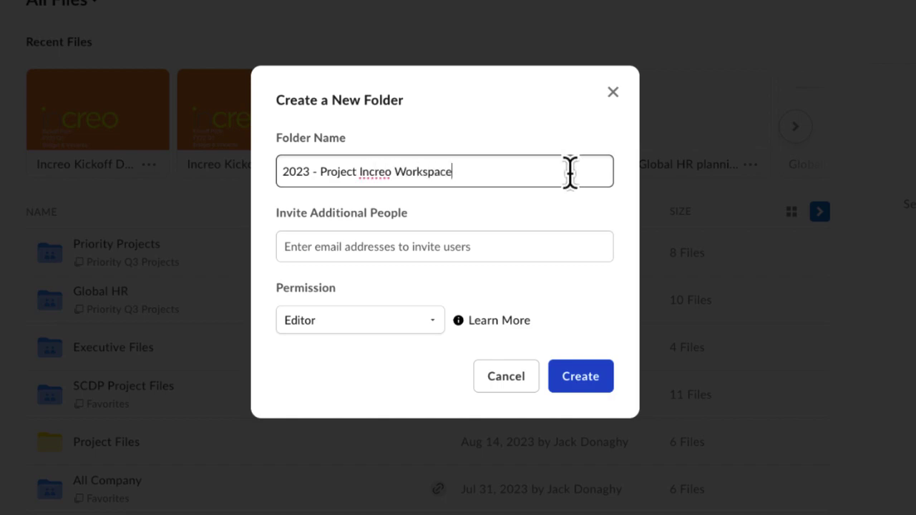
pyautogui.click(430, 247)
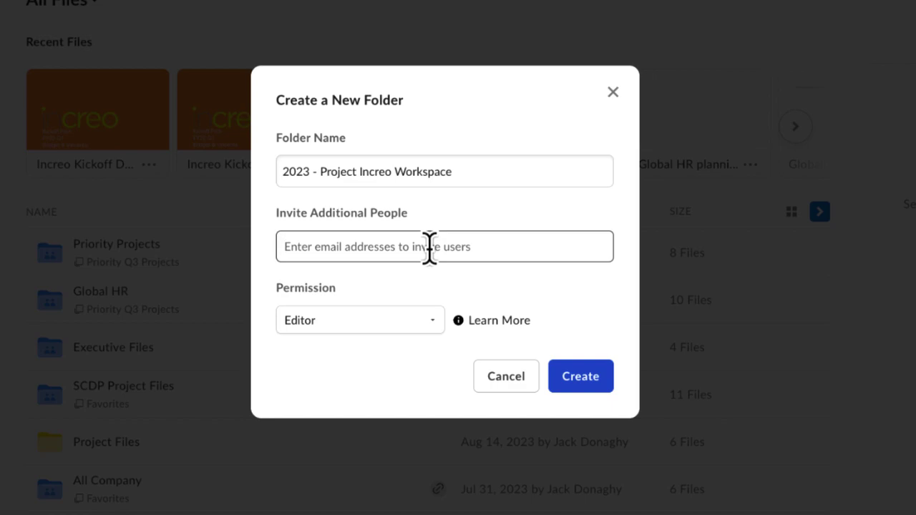
# Step: Invite two suggested collaborators, each found by typing 'E', to the new folder as Editors
pyautogui.write('E')
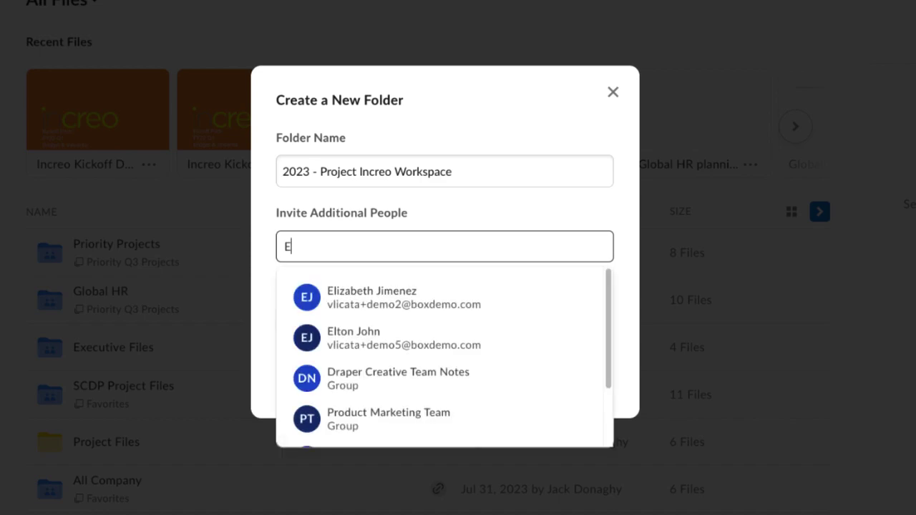
pyautogui.click(460, 307)
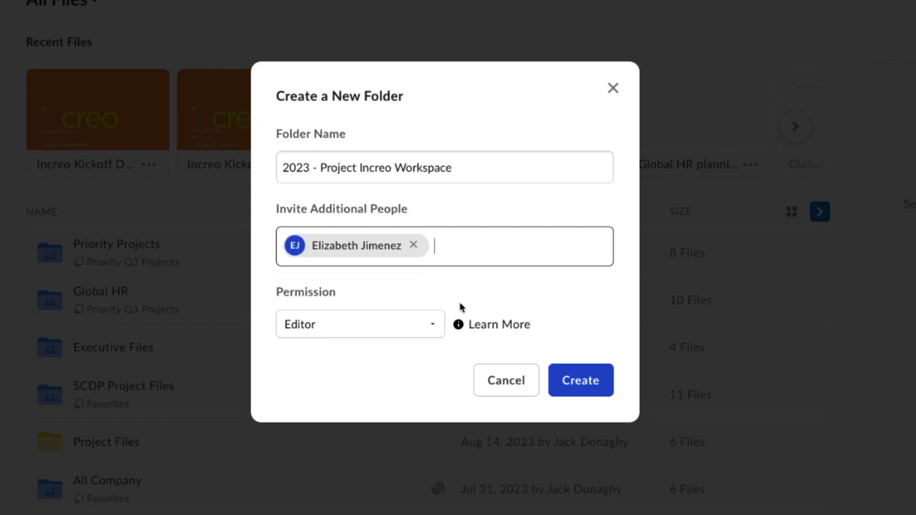
pyautogui.write('E')
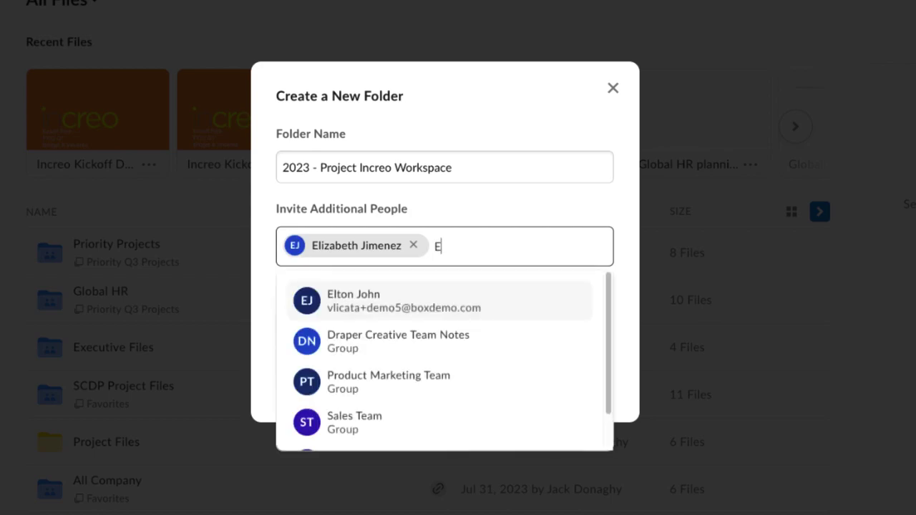
pyautogui.click(456, 315)
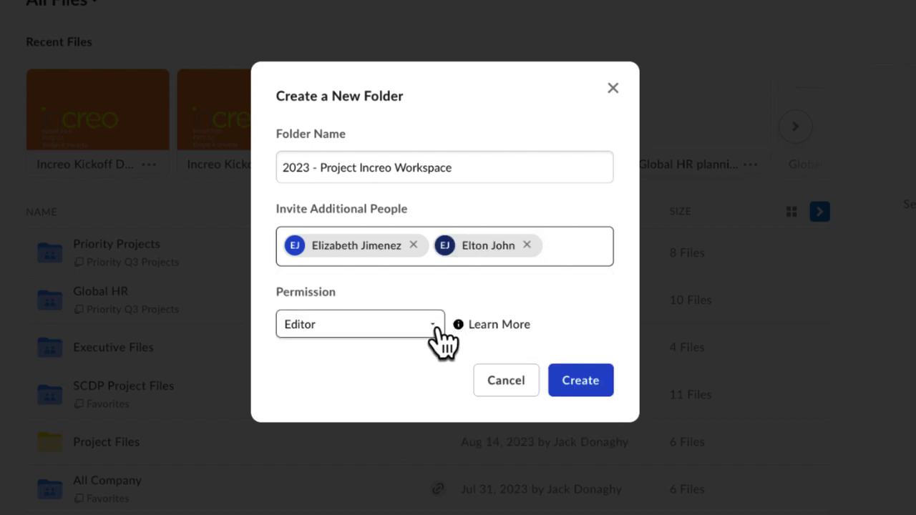
pyautogui.click(439, 333)
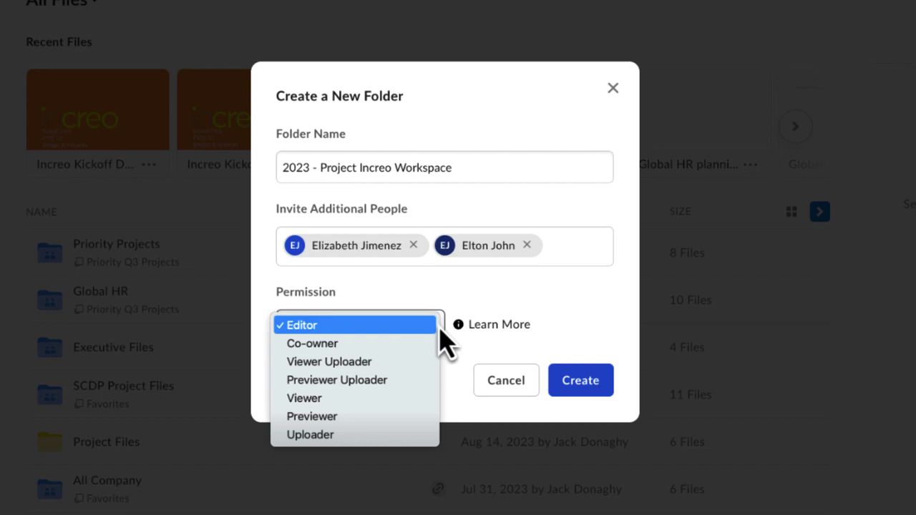
pyautogui.click(437, 328)
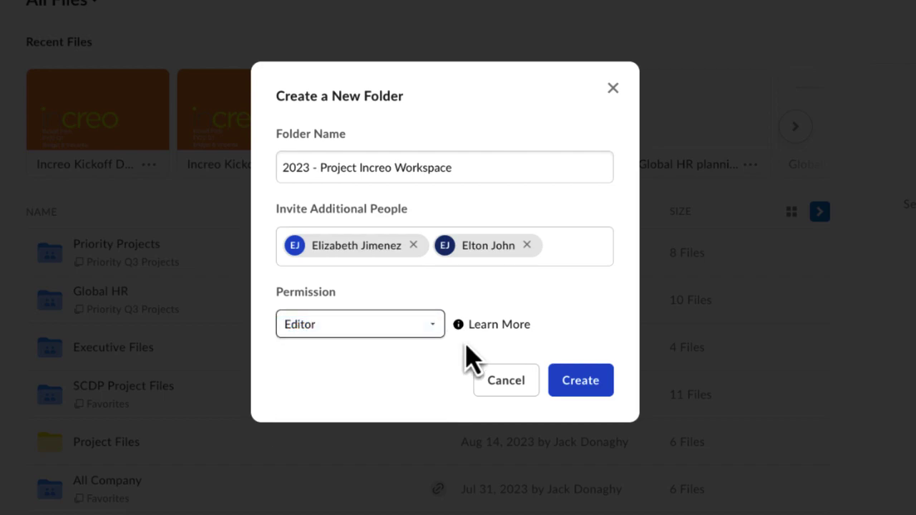
# Step: Create the shared '2023 - Project Increo Workspace' folder and open it
pyautogui.click(601, 392)
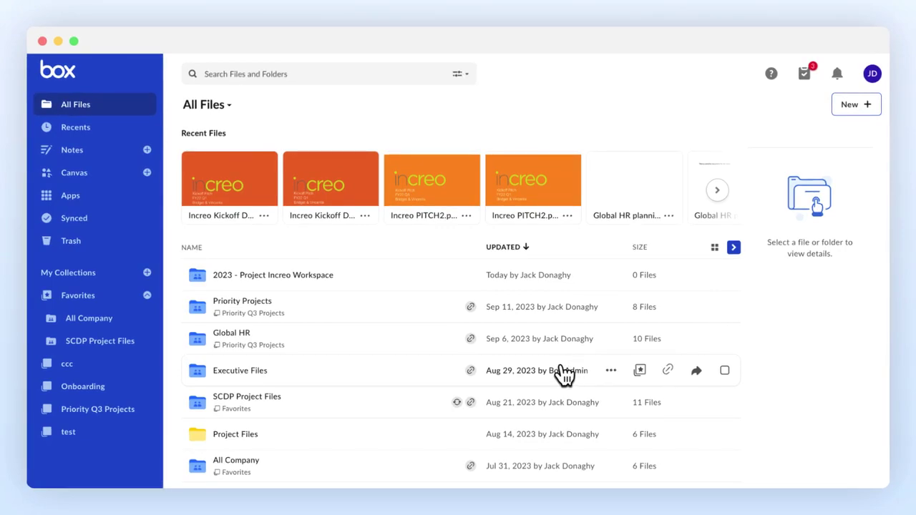
pyautogui.click(325, 278)
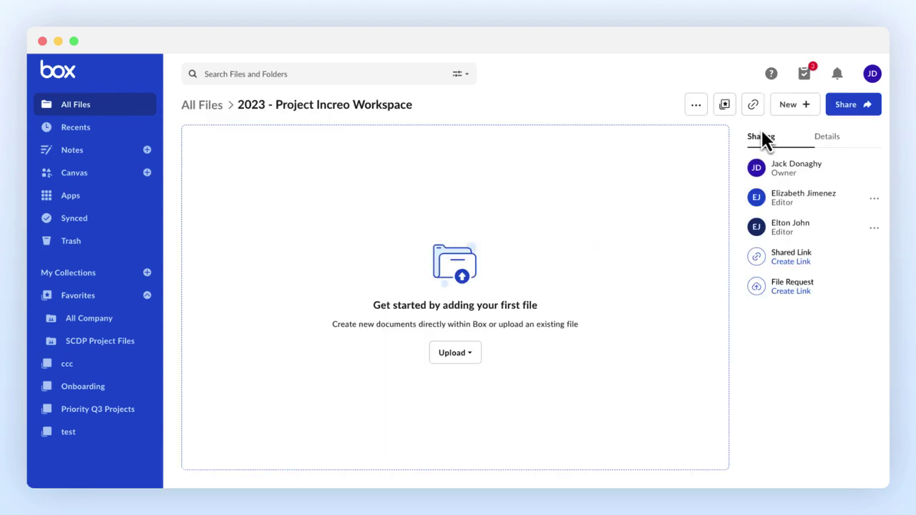
pyautogui.click(811, 111)
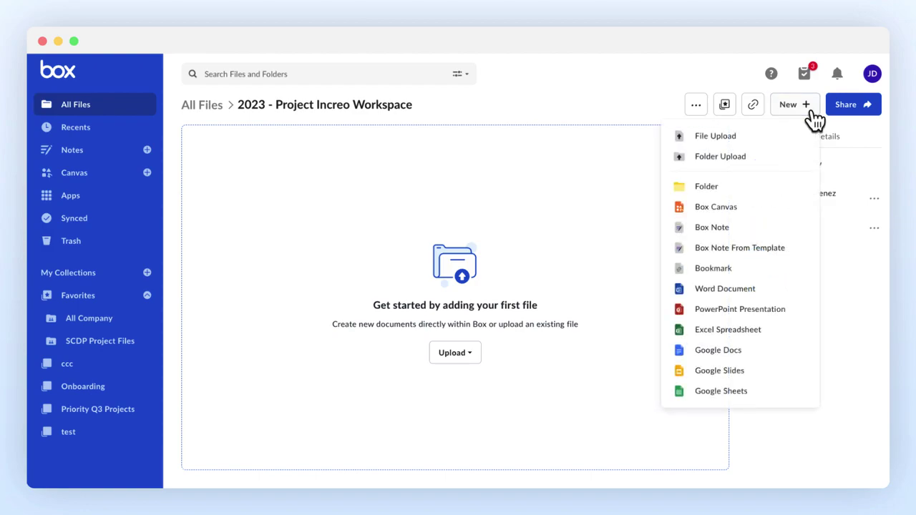
# Step: Add a subfolder named 'Project Increo - Leadership Presentations' inside the workspace
pyautogui.click(755, 191)
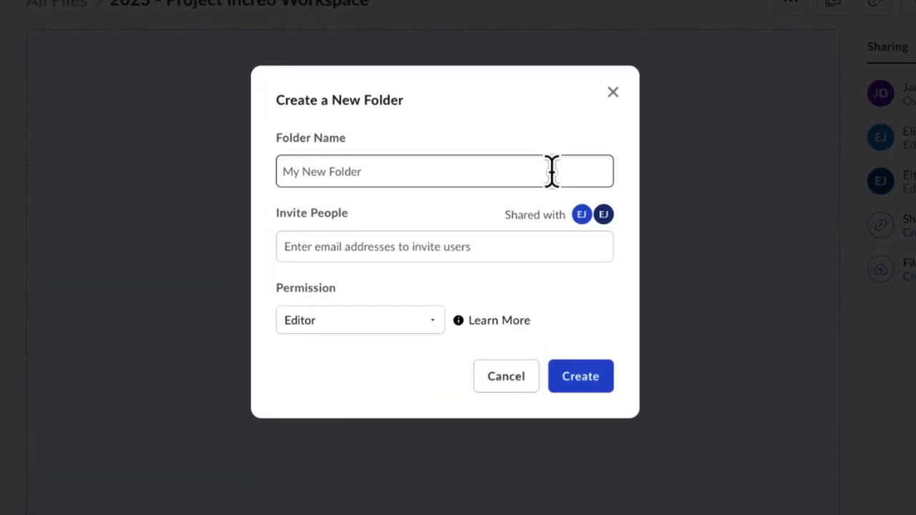
pyautogui.click(551, 172)
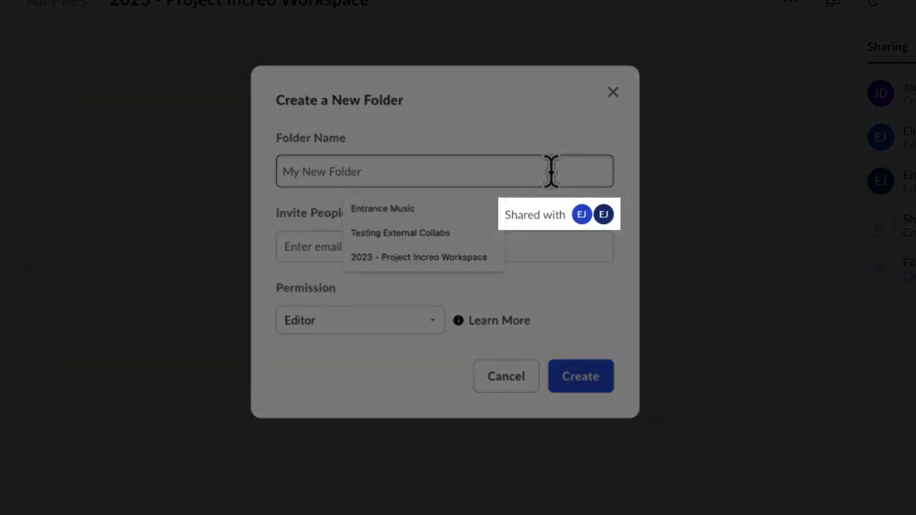
pyautogui.write('Project Inc')
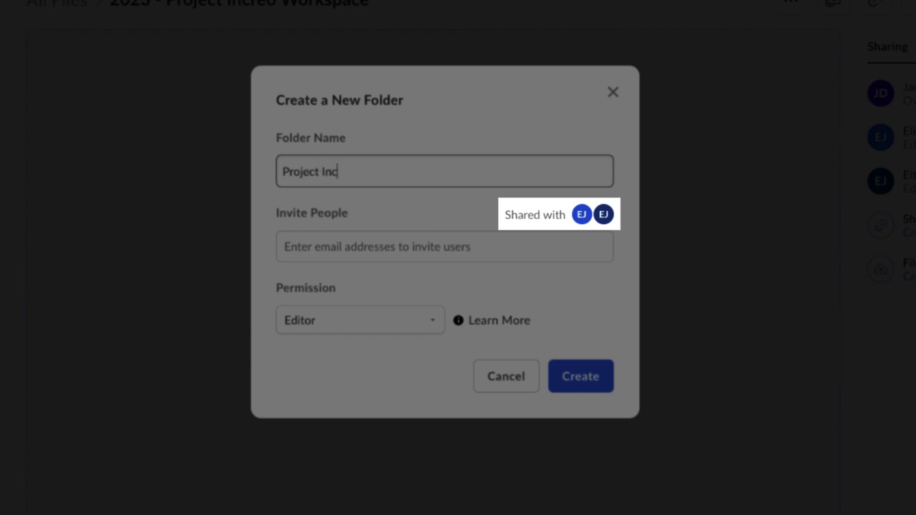
pyautogui.write('reo - Leaders')
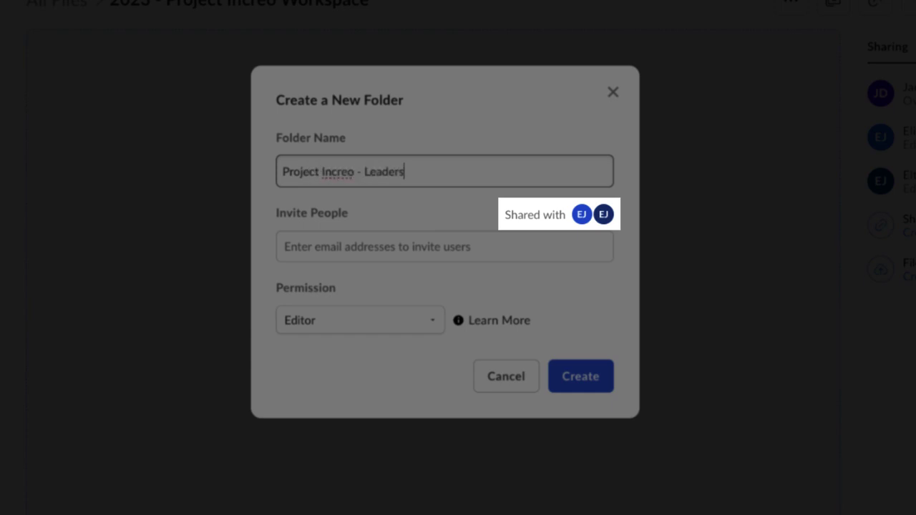
pyautogui.write('hip Present')
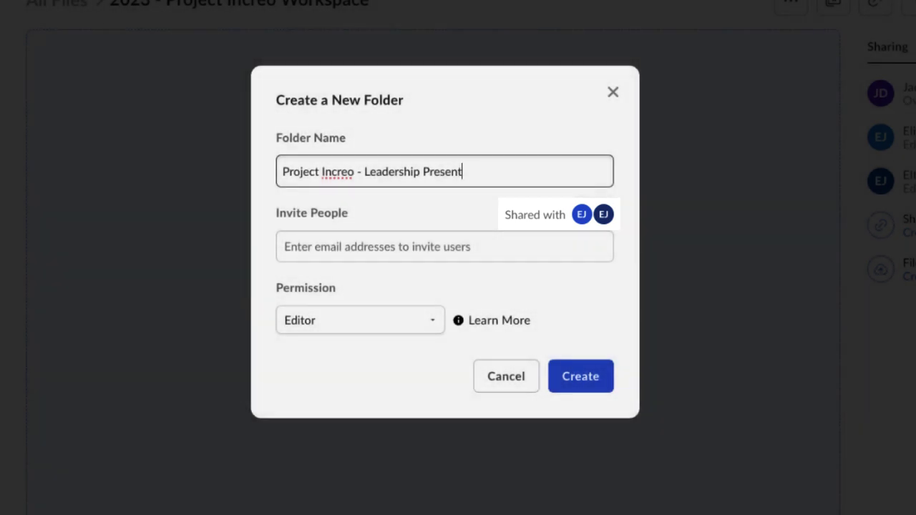
pyautogui.write('ations')
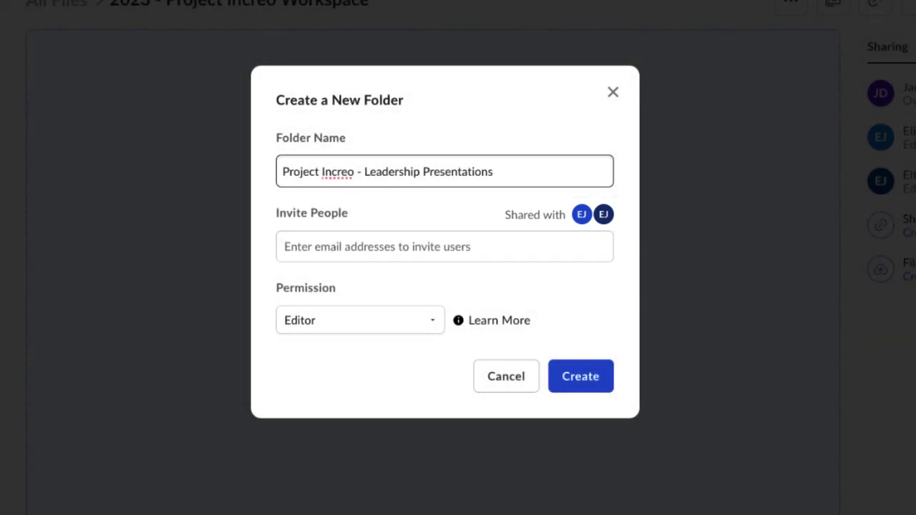
pyautogui.click(581, 377)
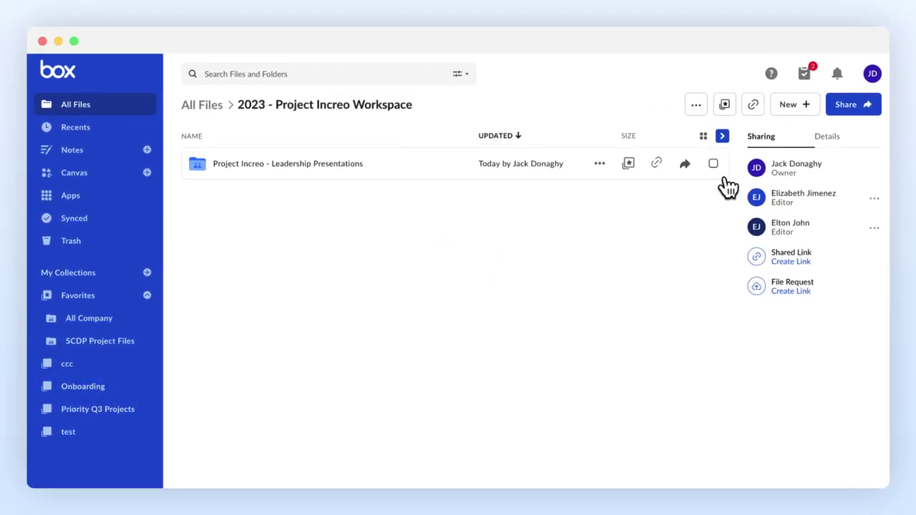
pyautogui.click(714, 166)
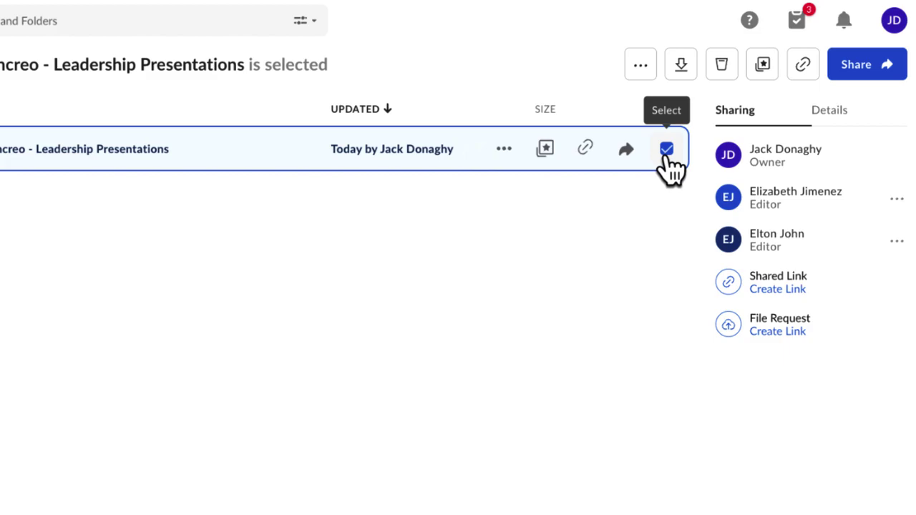
pyautogui.click(647, 217)
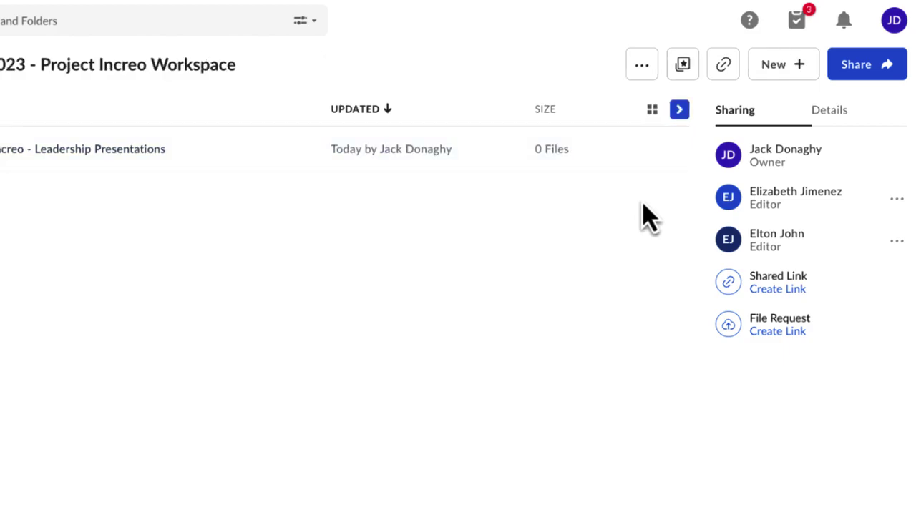
# Step: Upload 'Increo Project Pitch Deck.pptx' from Documents > PowerPoints into the workspace
pyautogui.click(805, 76)
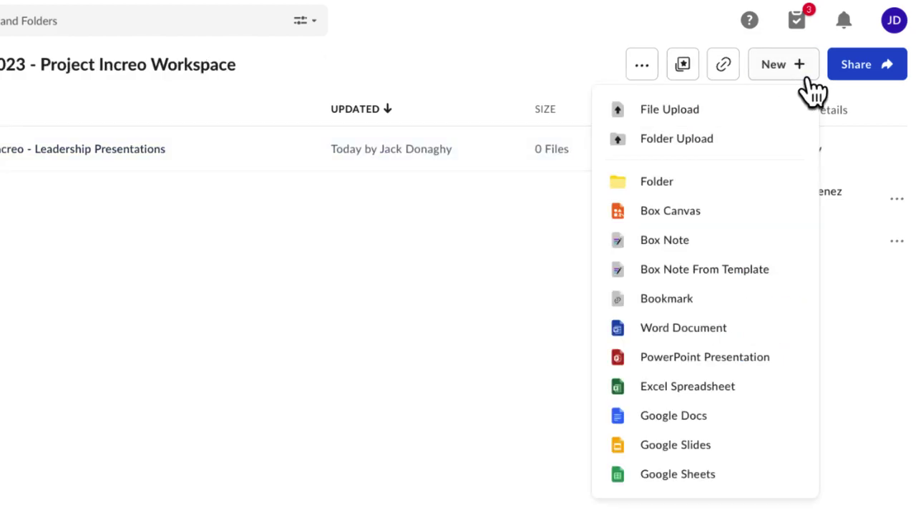
pyautogui.click(746, 114)
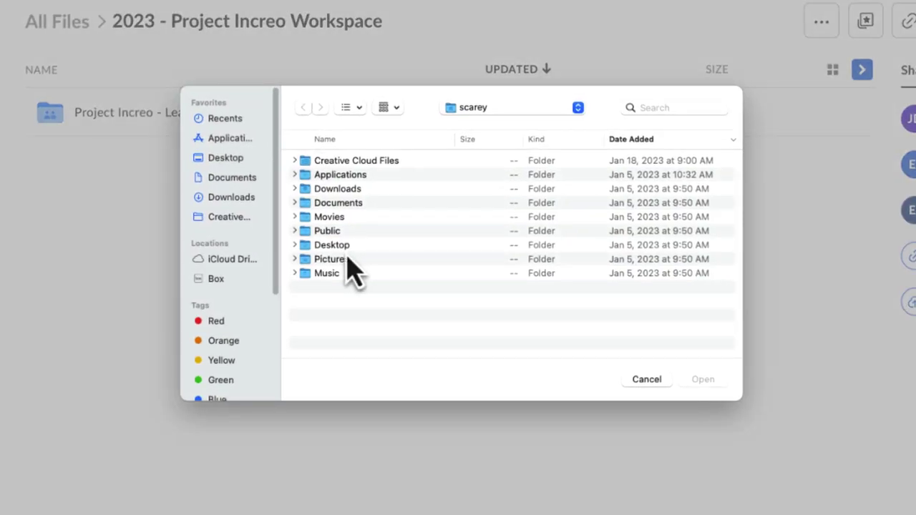
pyautogui.doubleClick(335, 204)
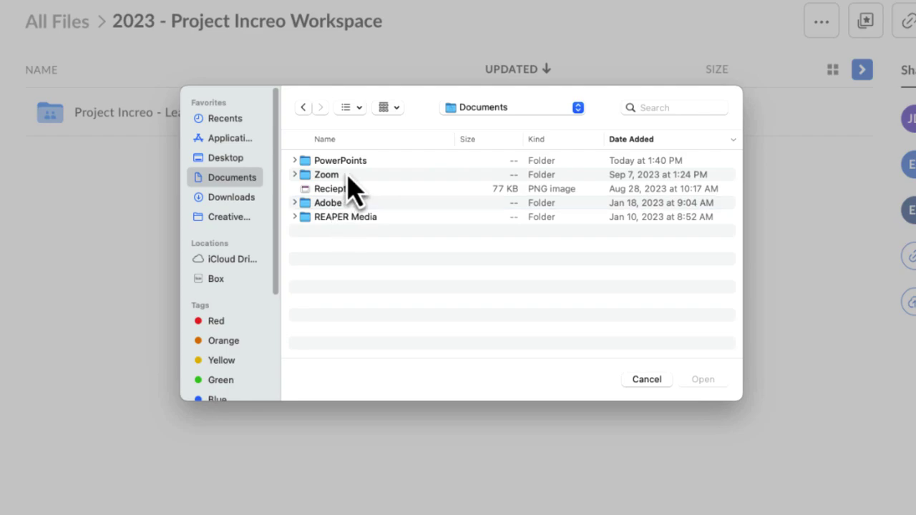
pyautogui.doubleClick(346, 168)
pyautogui.click(358, 178)
pyautogui.doubleClick(369, 179)
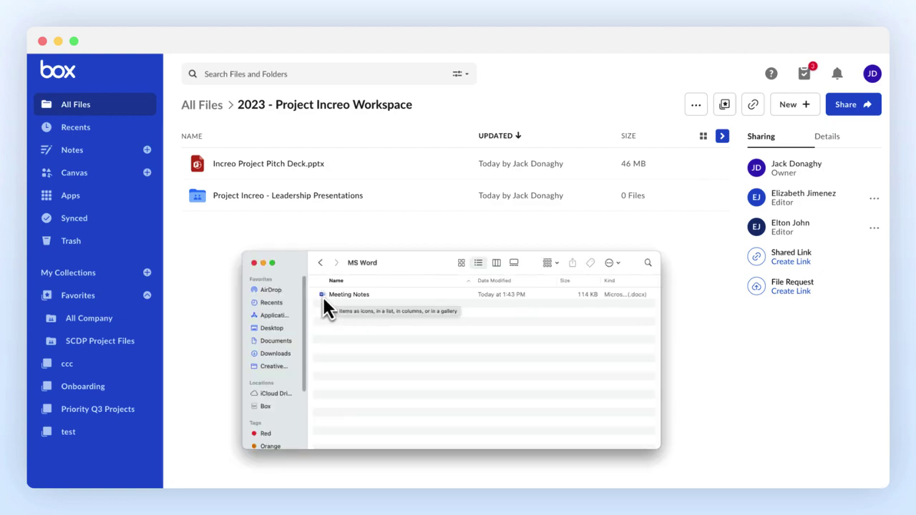
# Step: Drag 'Meeting Notes.docx' from Finder into the Box workspace to upload it
pyautogui.click(324, 298)
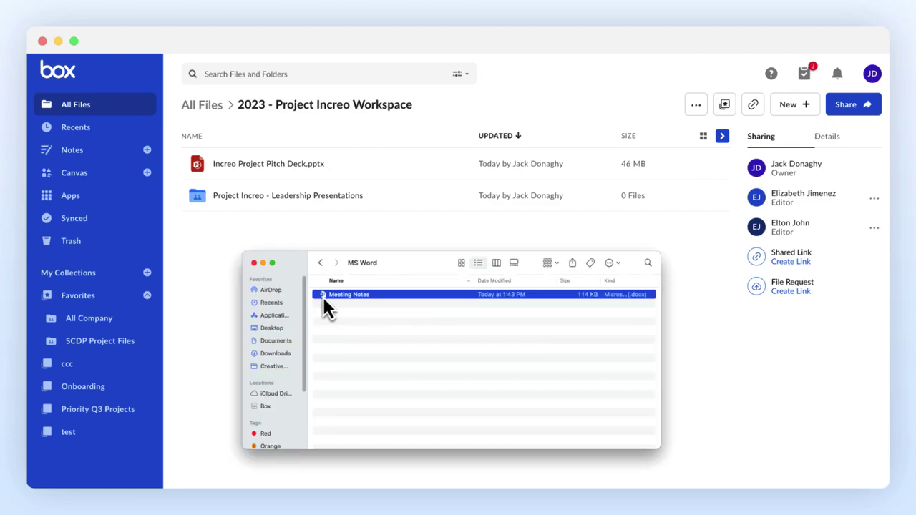
pyautogui.moveTo(323, 308); pyautogui.dragTo(189, 264)
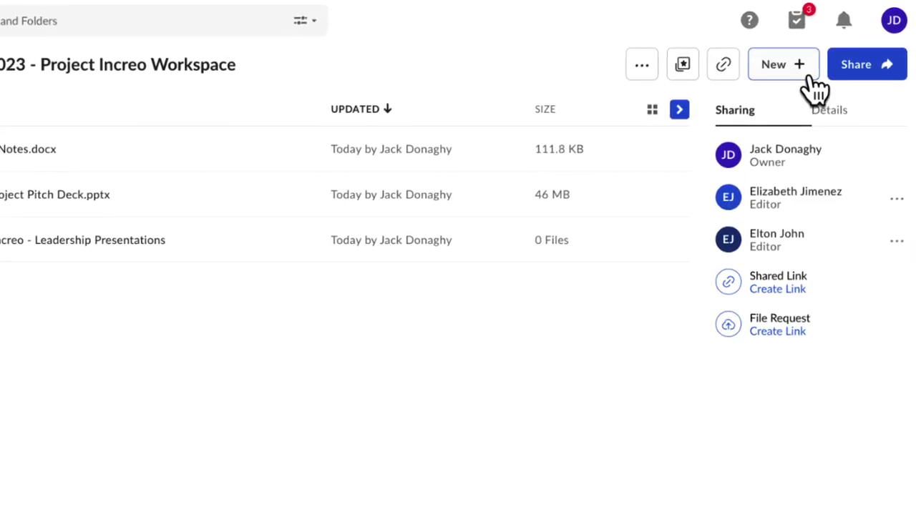
# Step: Open the Create an Excel Spreadsheet form from the workspace's New menu
pyautogui.click(808, 78)
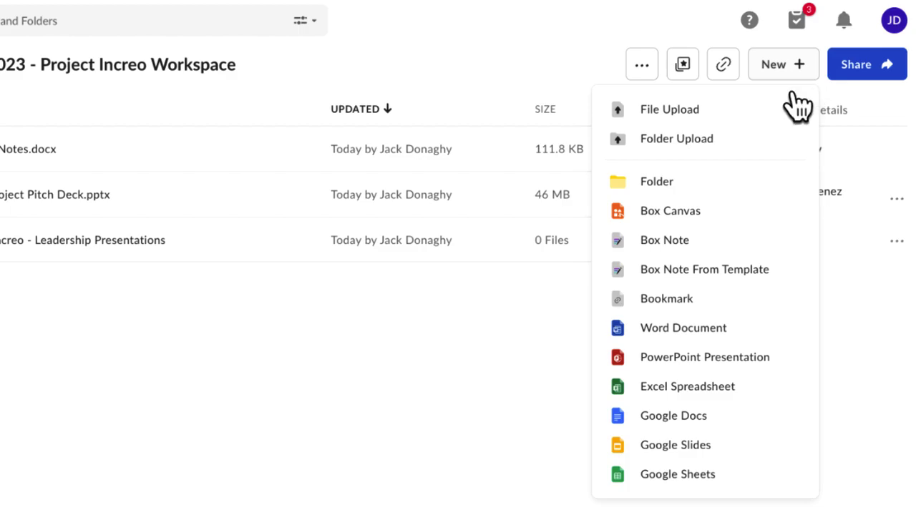
pyautogui.click(739, 391)
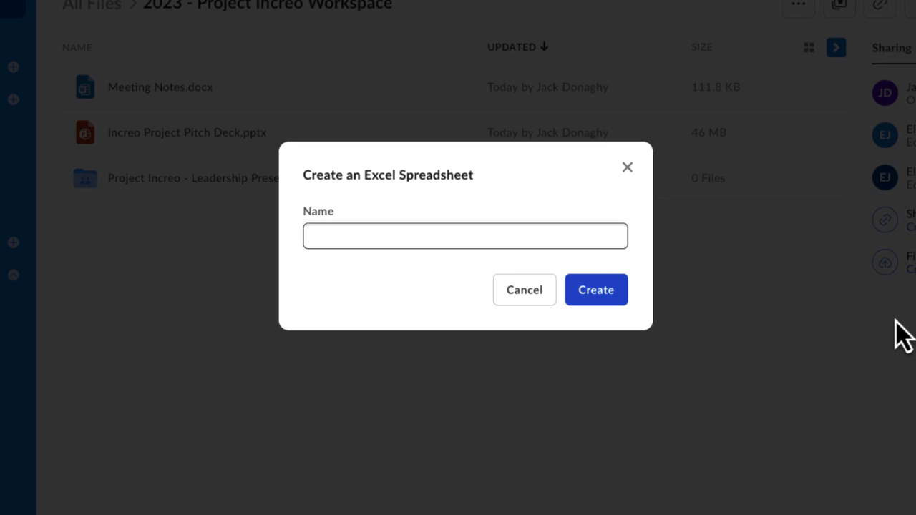
# Step: Enter 'Project Increo Budget' as the new spreadsheet's name
pyautogui.write('Projec')
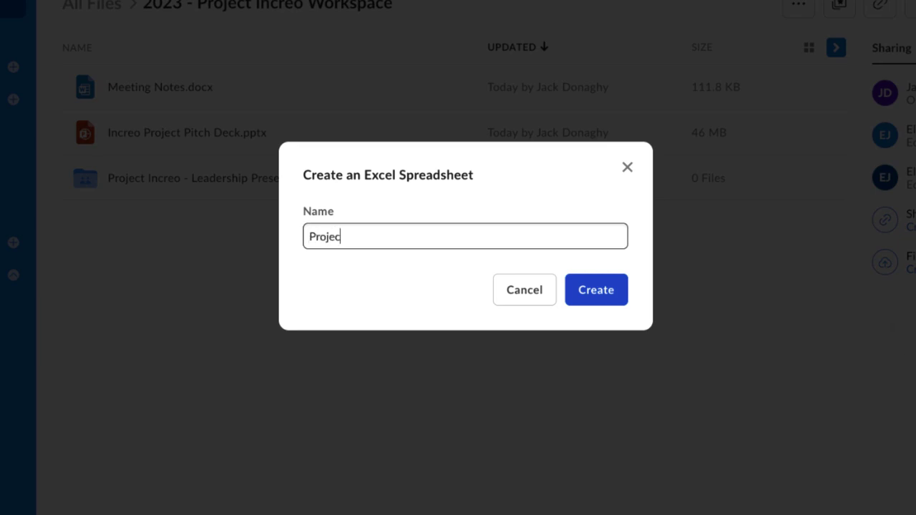
pyautogui.write('t Increo Budge')
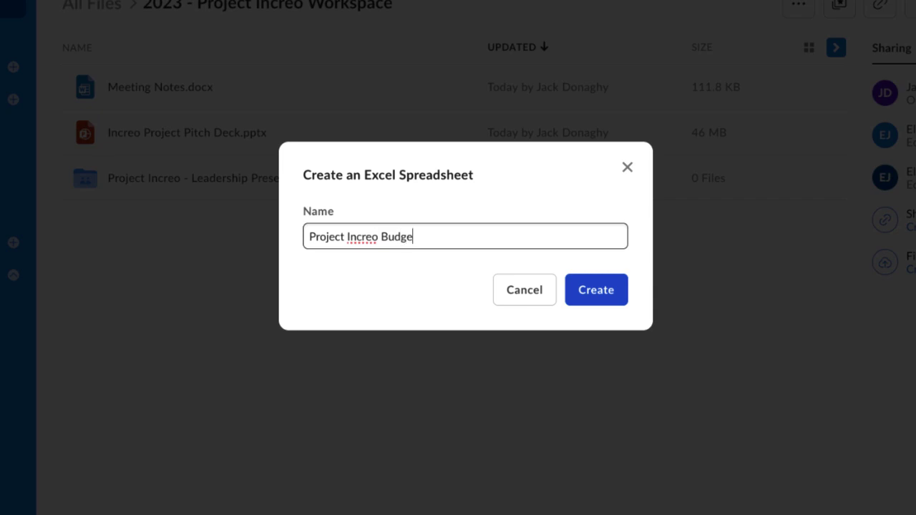
pyautogui.write('t')
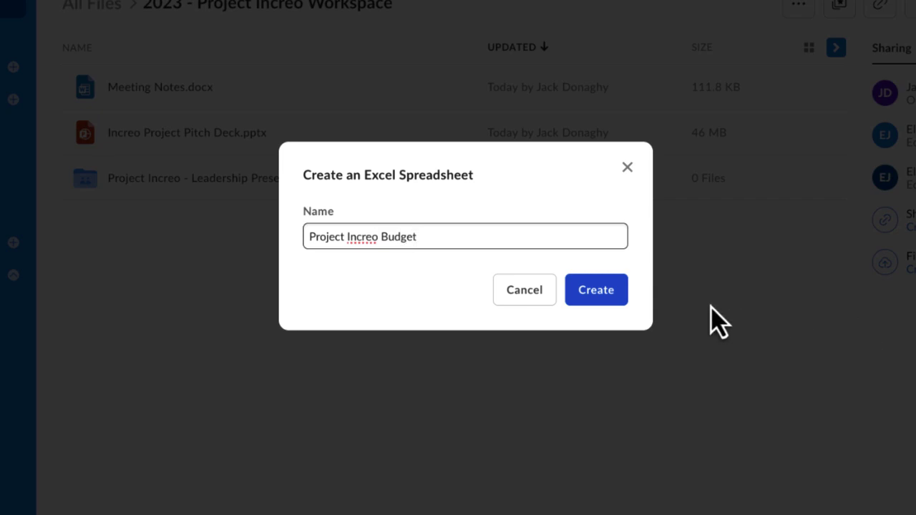